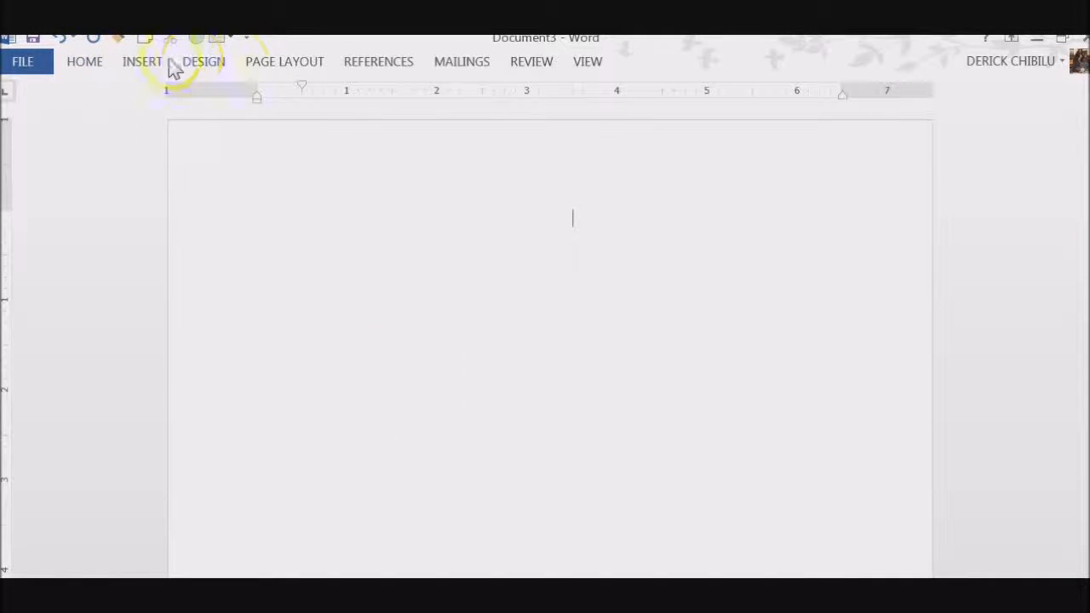
Step: Set the document's citation style to APA Sixth Edition under References
click(383, 68)
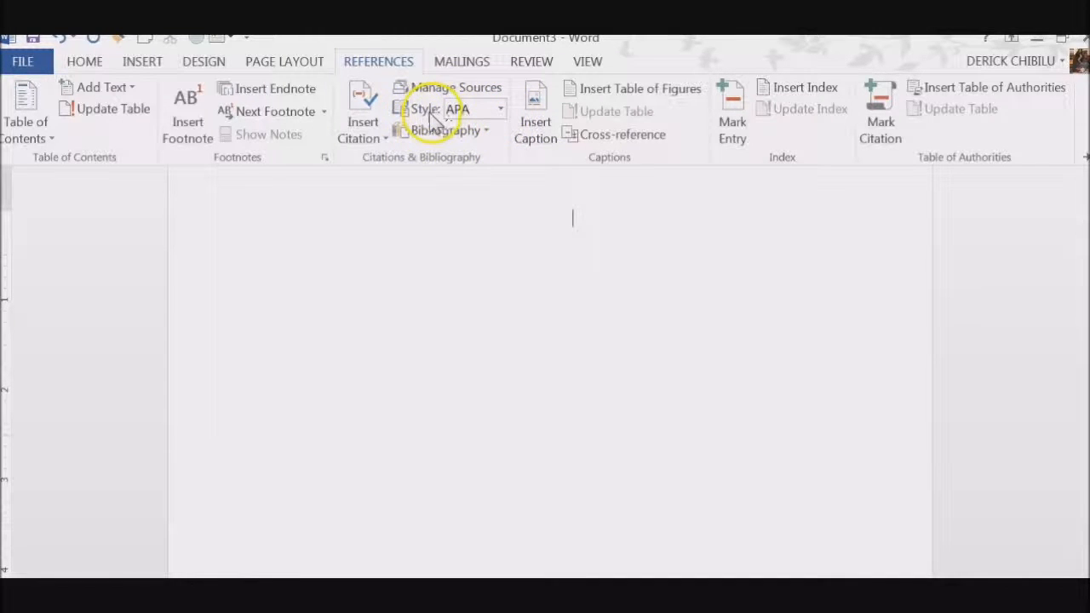
click(501, 112)
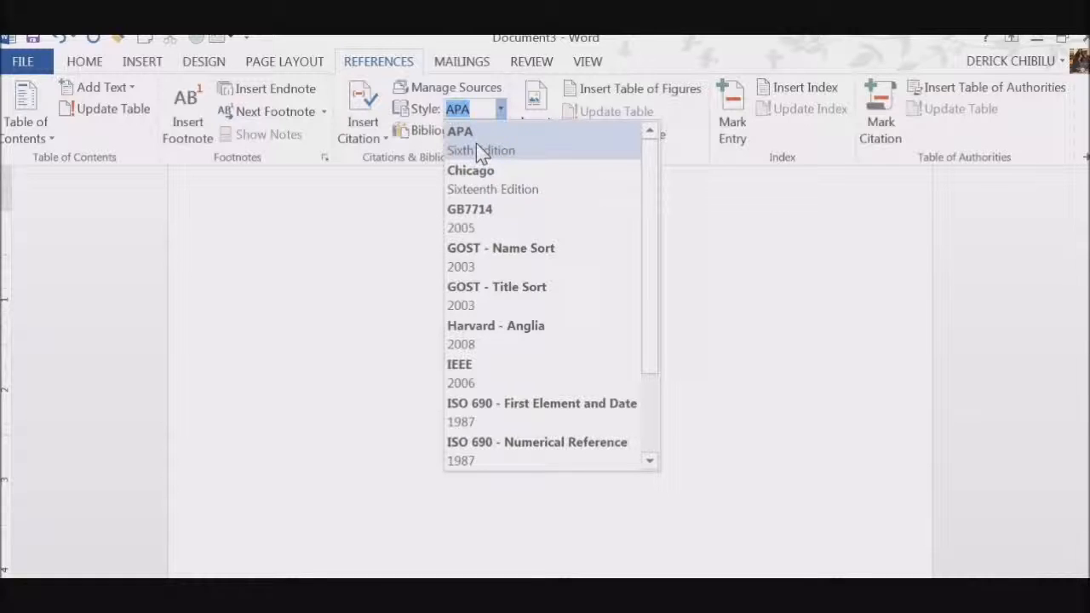
click(477, 143)
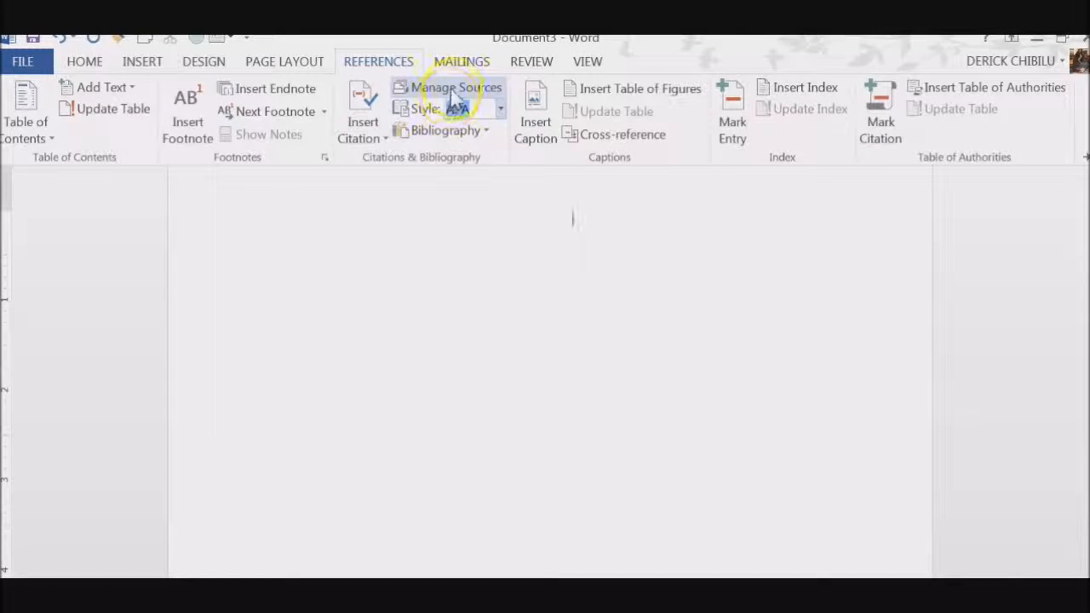
Step: In Source Manager, delete the 2015 computer-setup APA-format source from the Master List
click(460, 89)
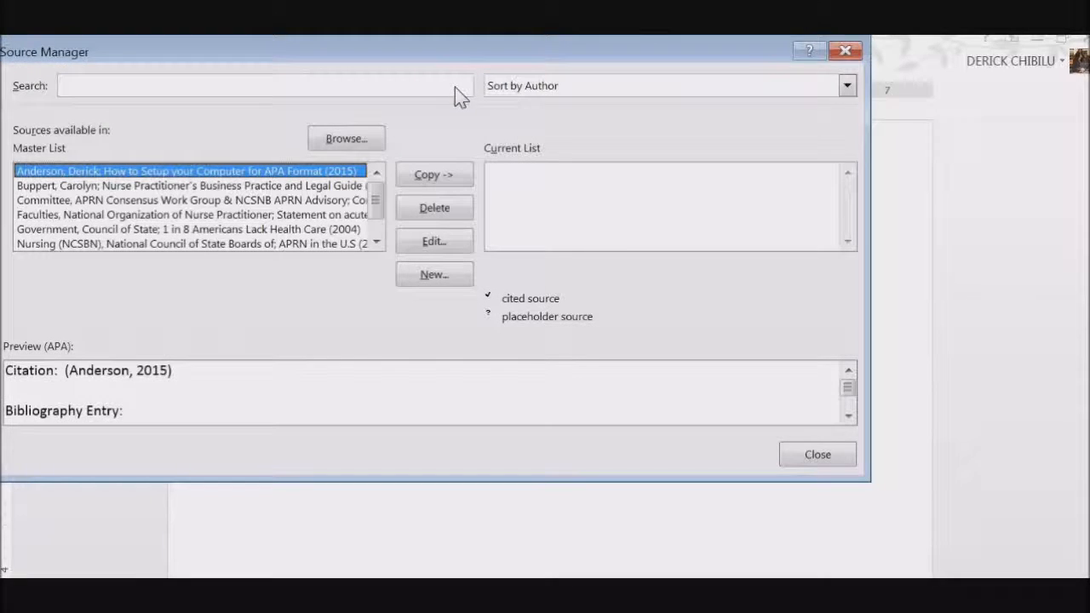
drag(445, 46, 527, 75)
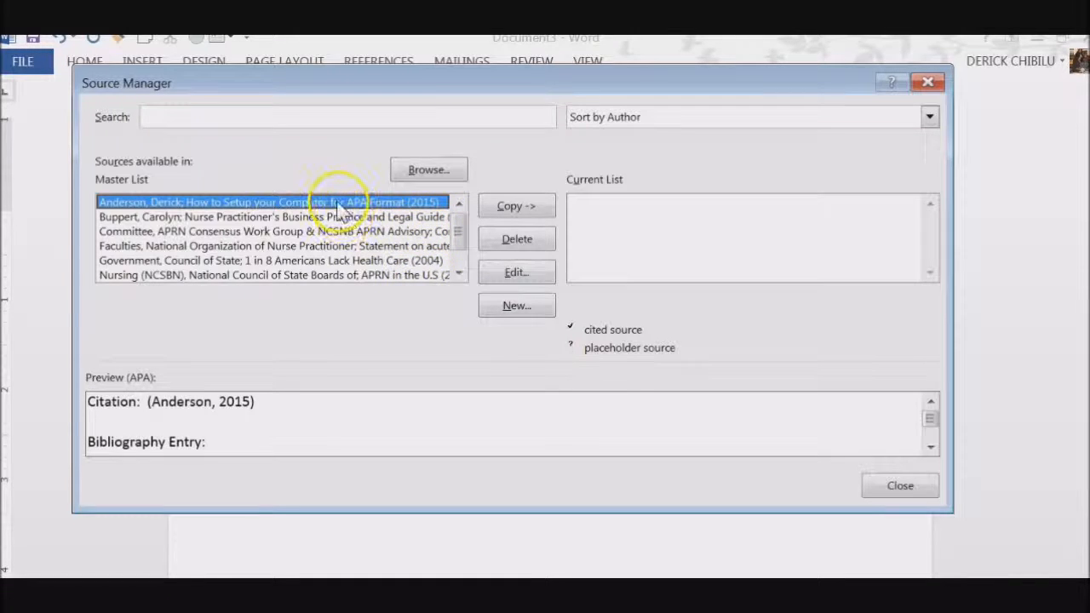
click(515, 239)
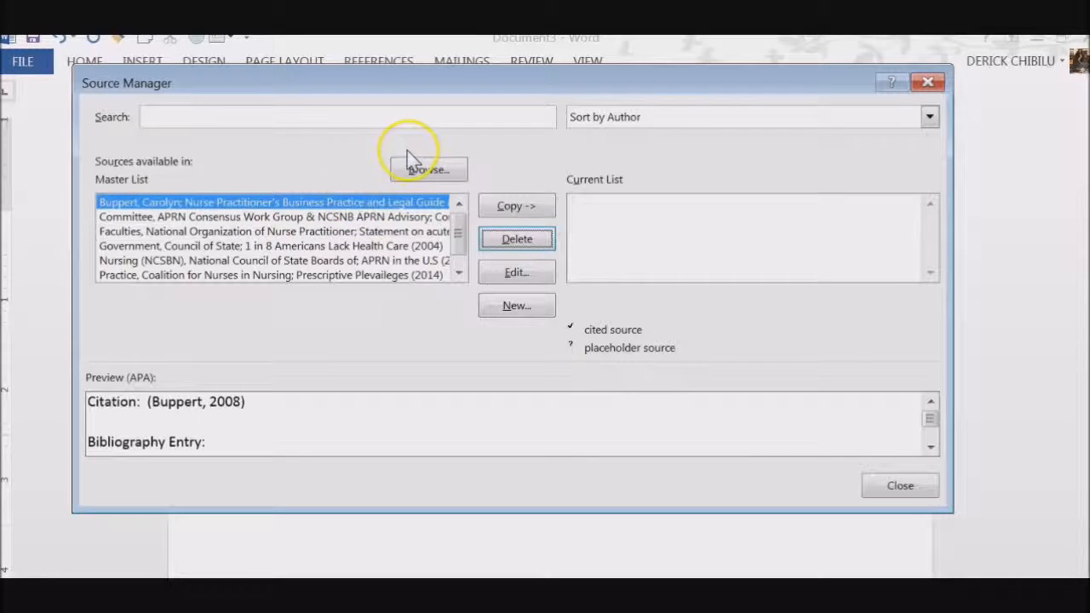
Step: Create a new source and change its type from Journal Article to Book
click(515, 305)
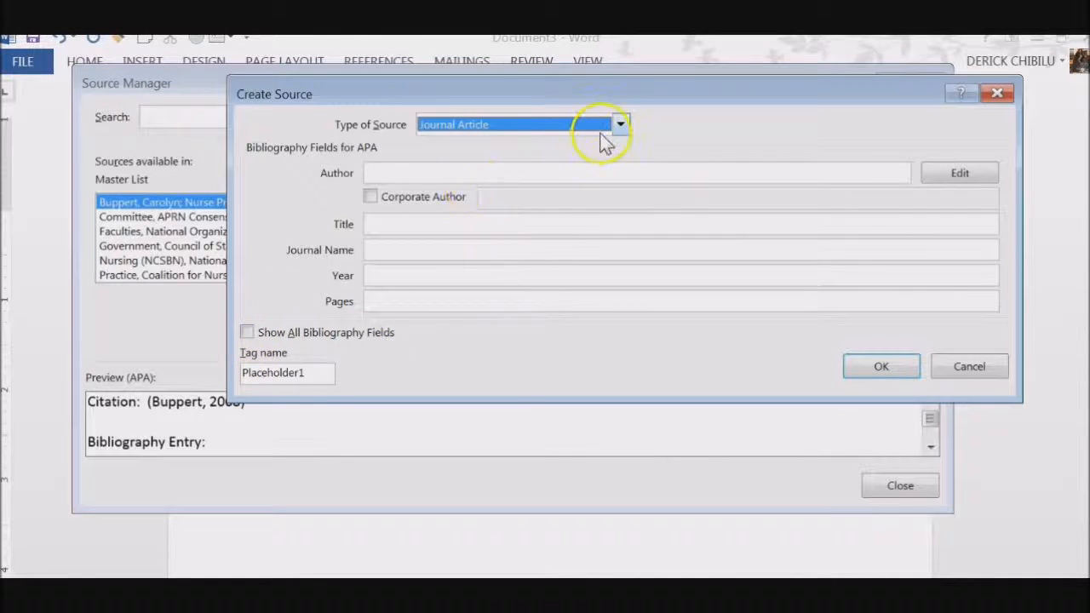
click(621, 126)
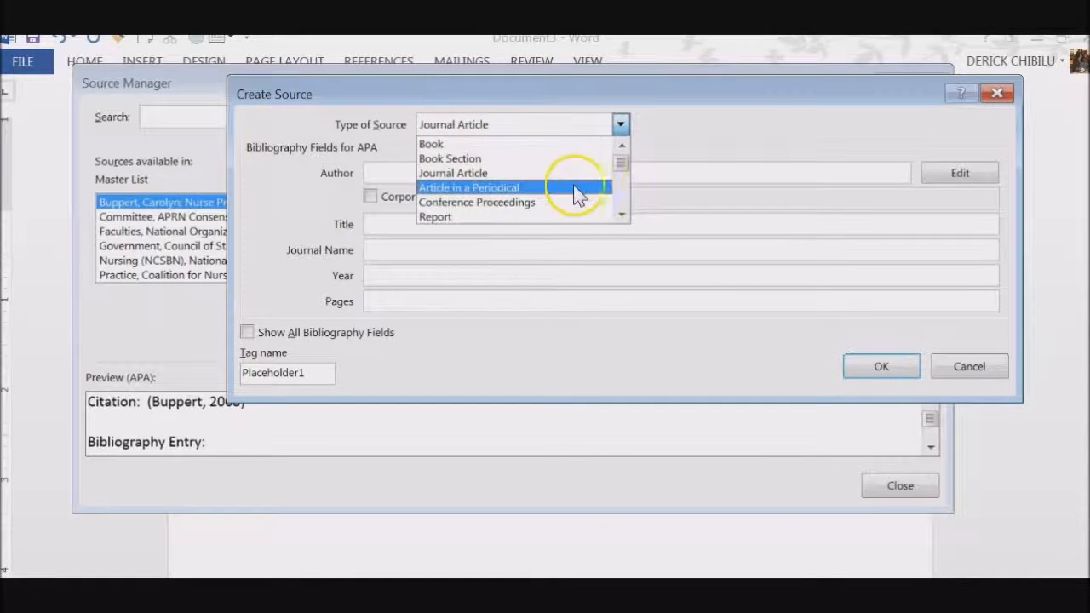
click(623, 217)
click(623, 217)
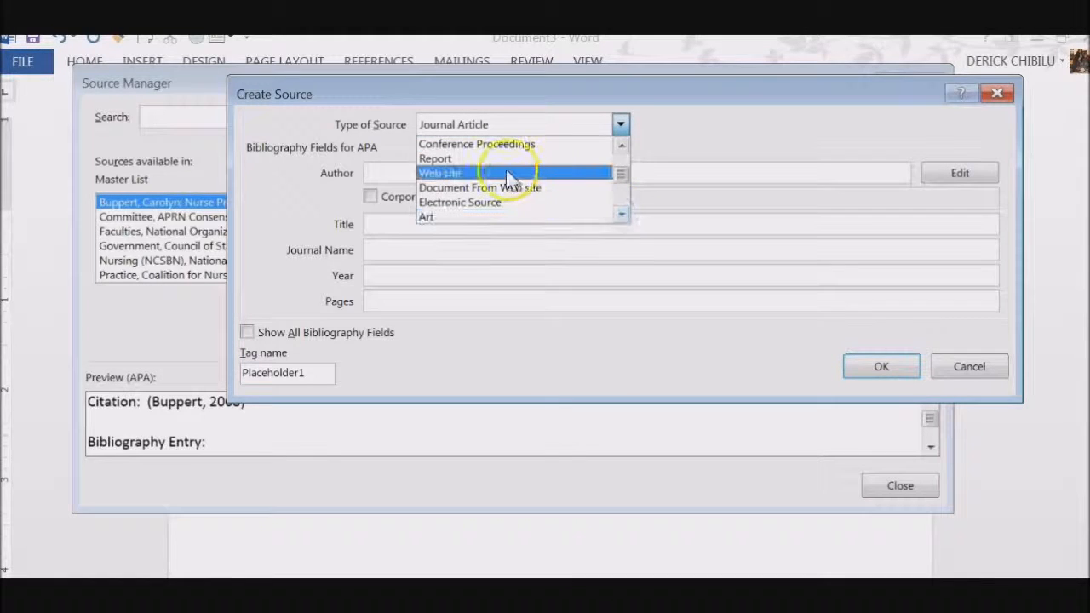
click(623, 216)
click(623, 217)
click(623, 217)
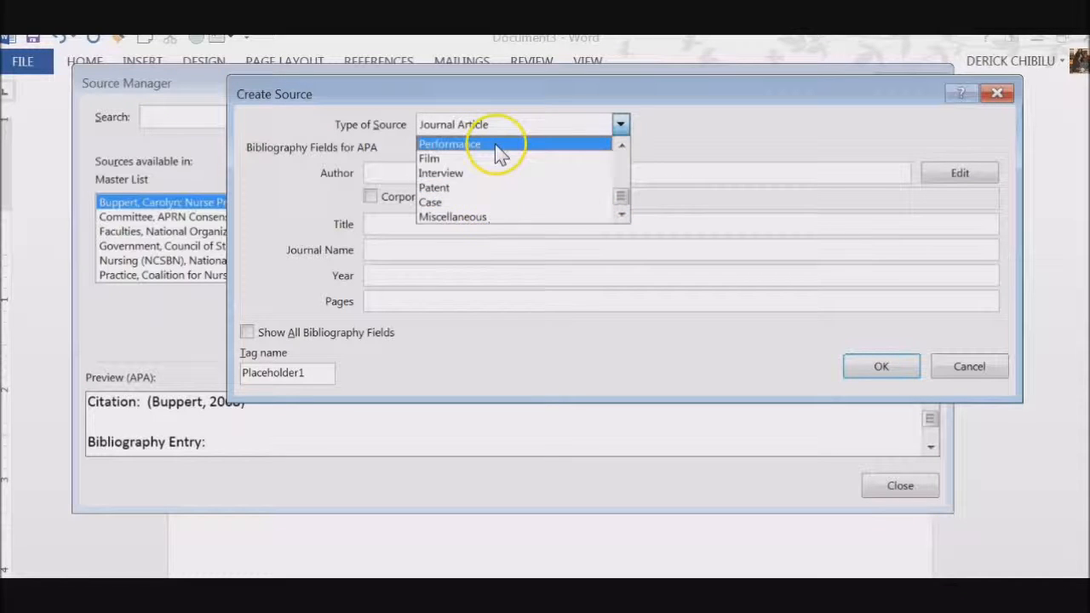
click(623, 148)
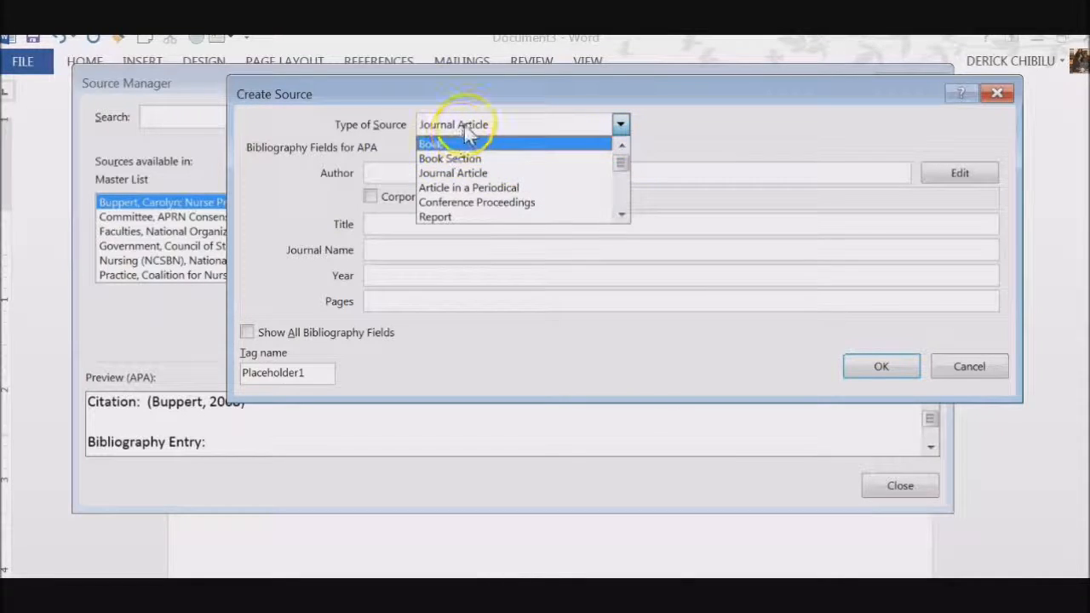
click(441, 148)
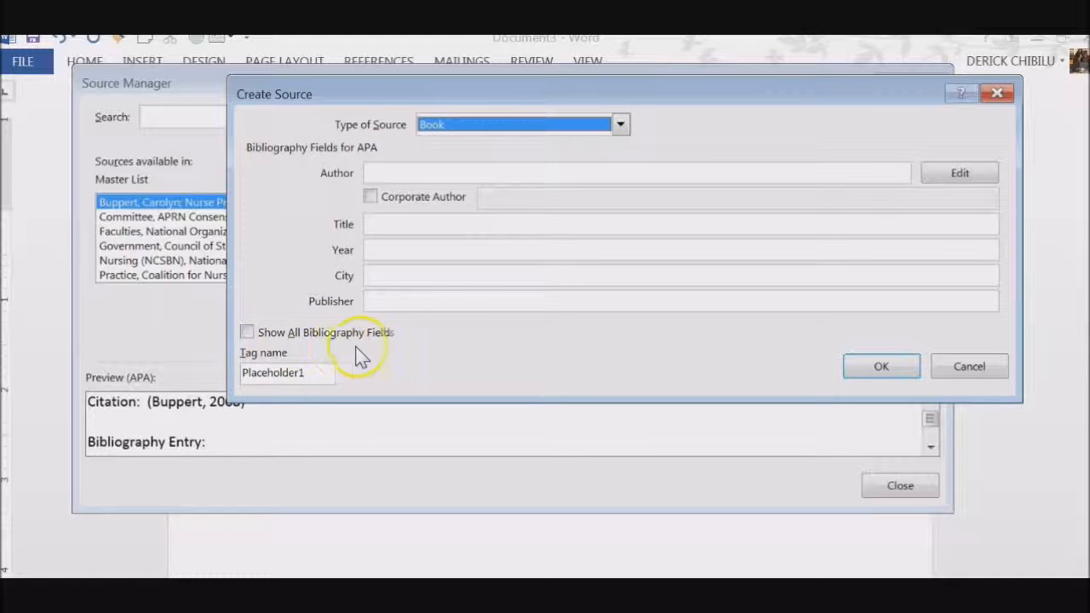
click(247, 333)
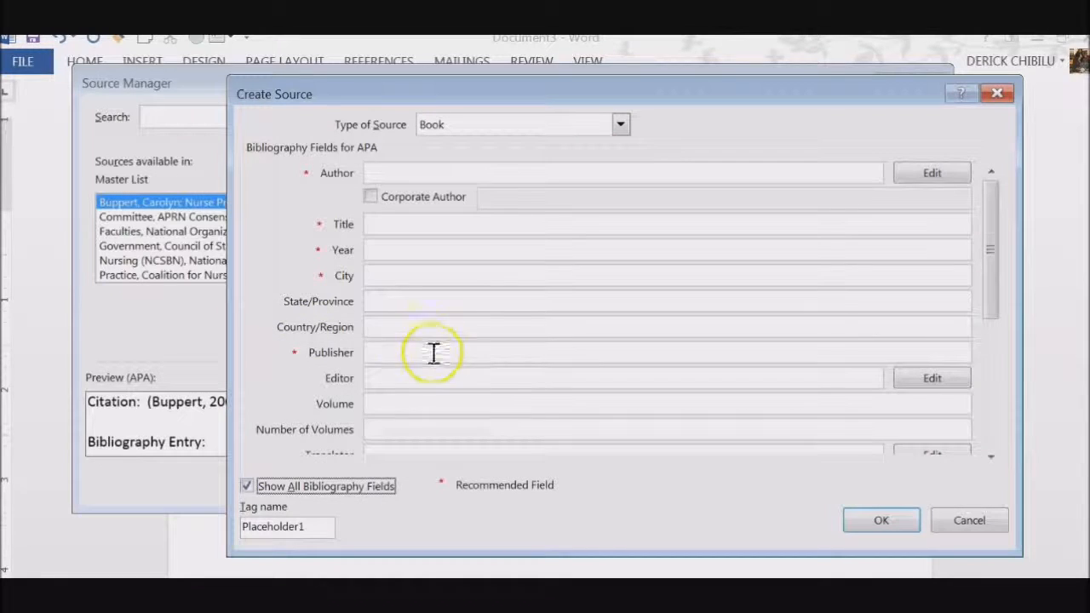
click(991, 456)
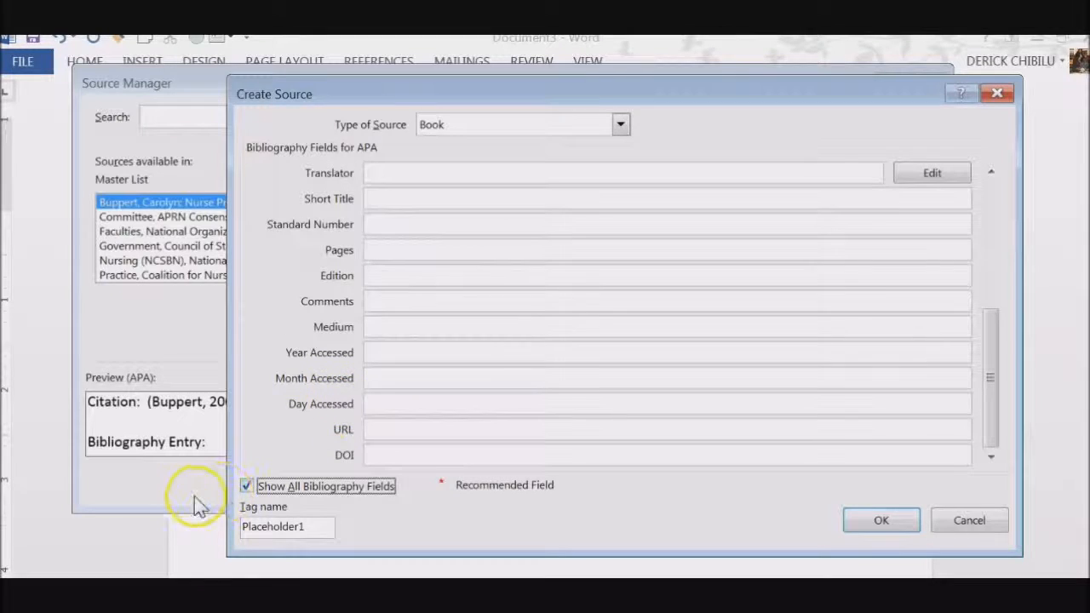
click(247, 486)
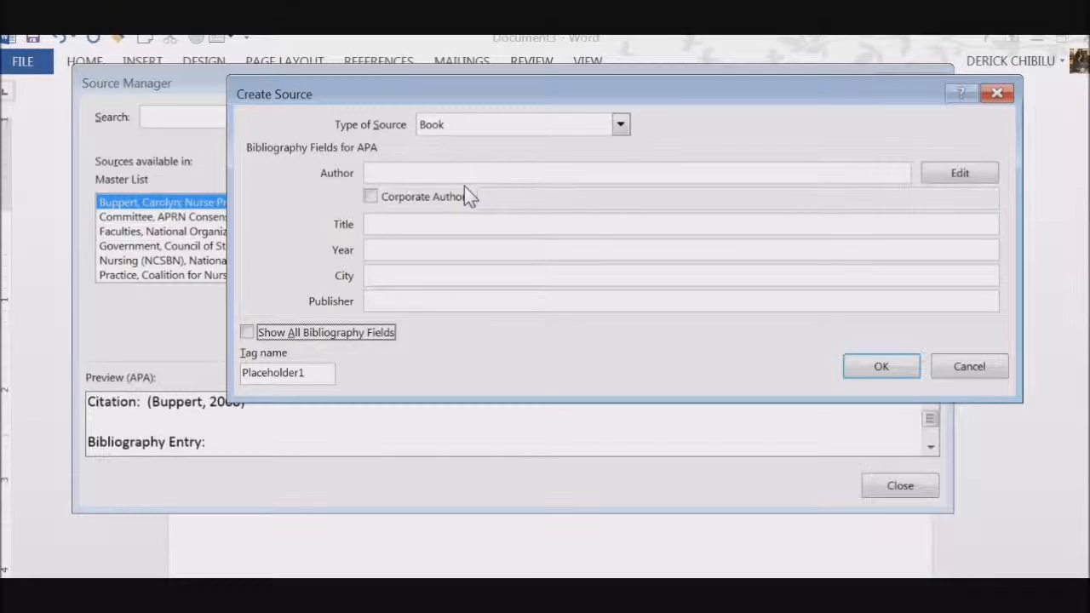
Step: Keep Book as the type, enter the author, and title it 'How to Setup your Computer for APA Format'
click(621, 125)
click(603, 142)
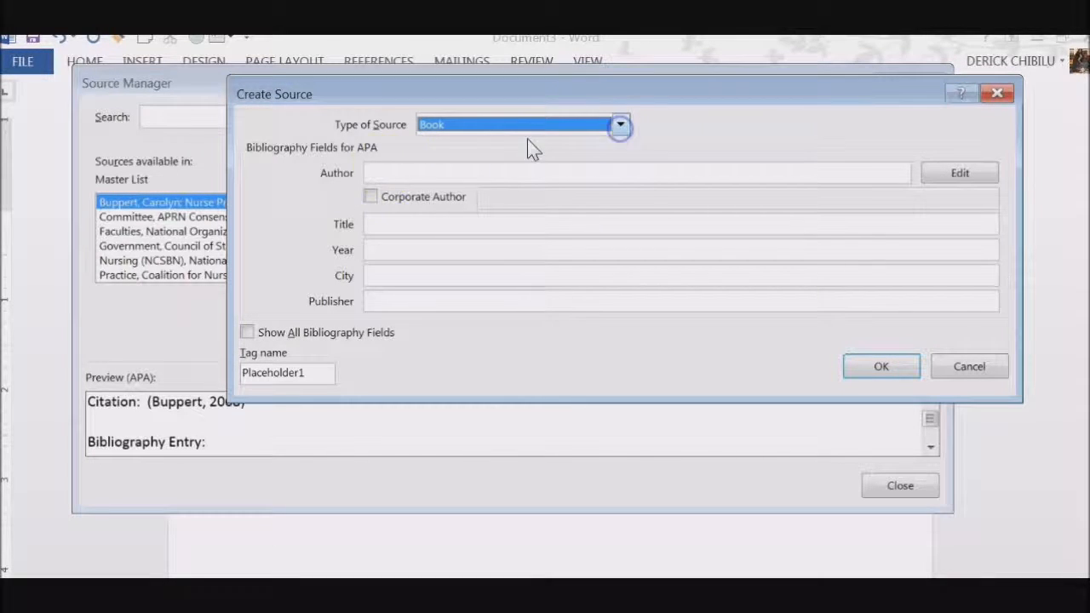
click(389, 173)
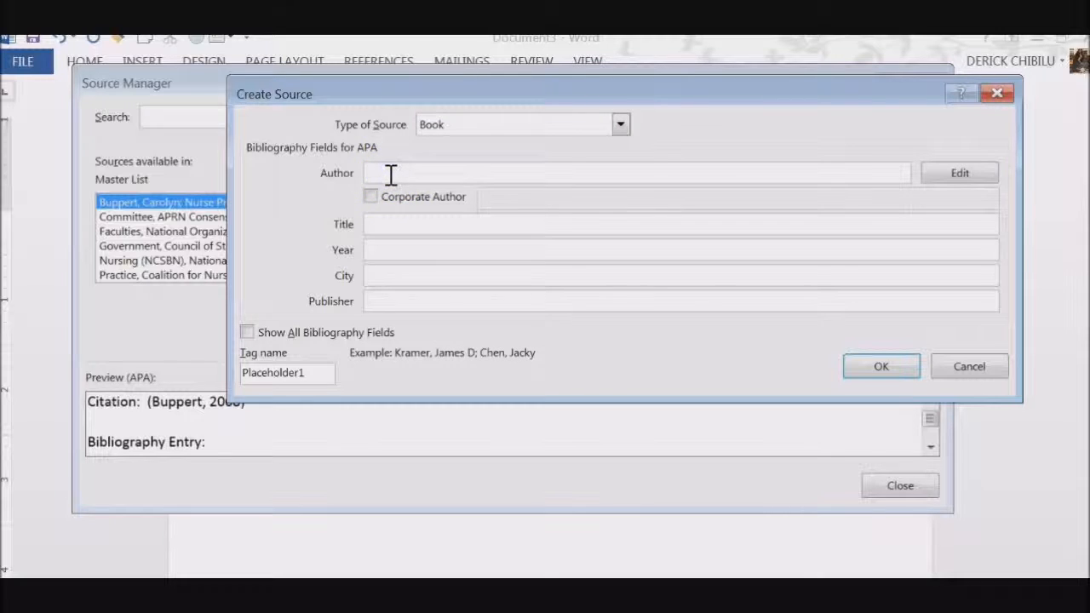
text(Derick Anderson)
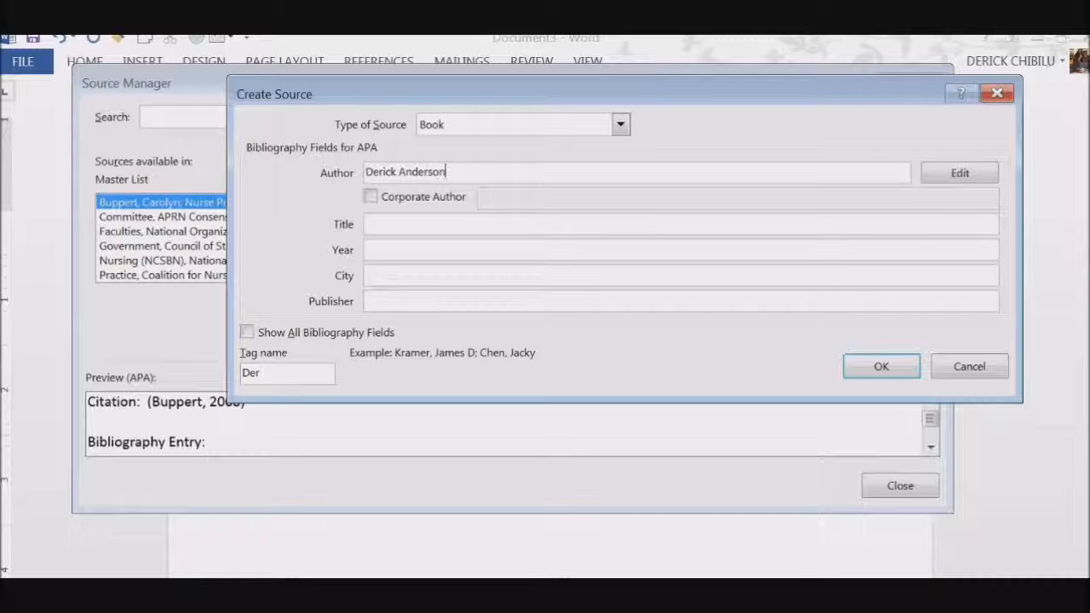
click(383, 224)
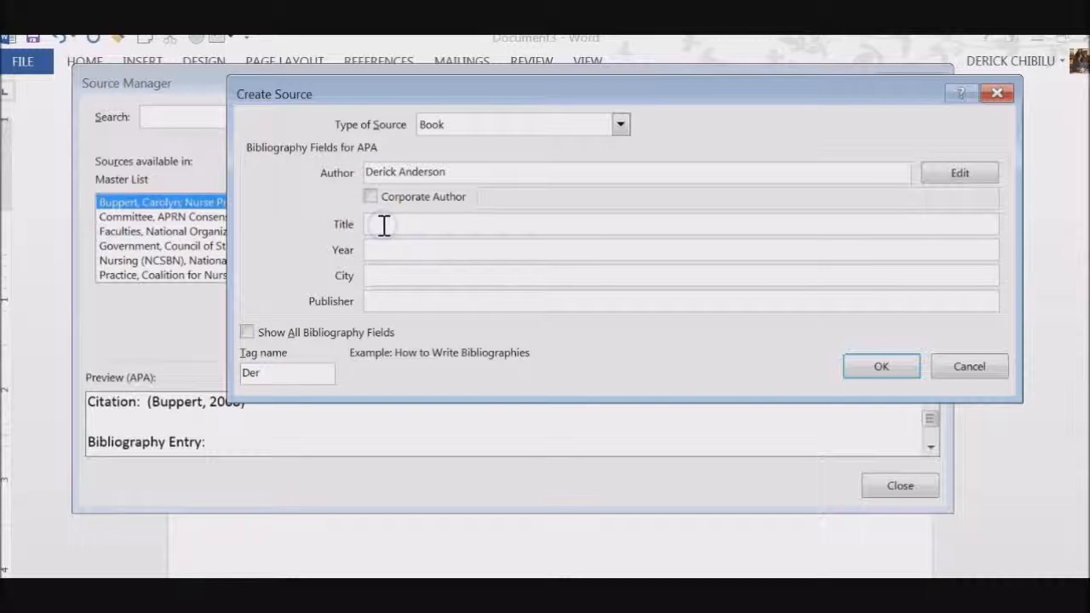
text(How to Setup your Computer for APA Format)
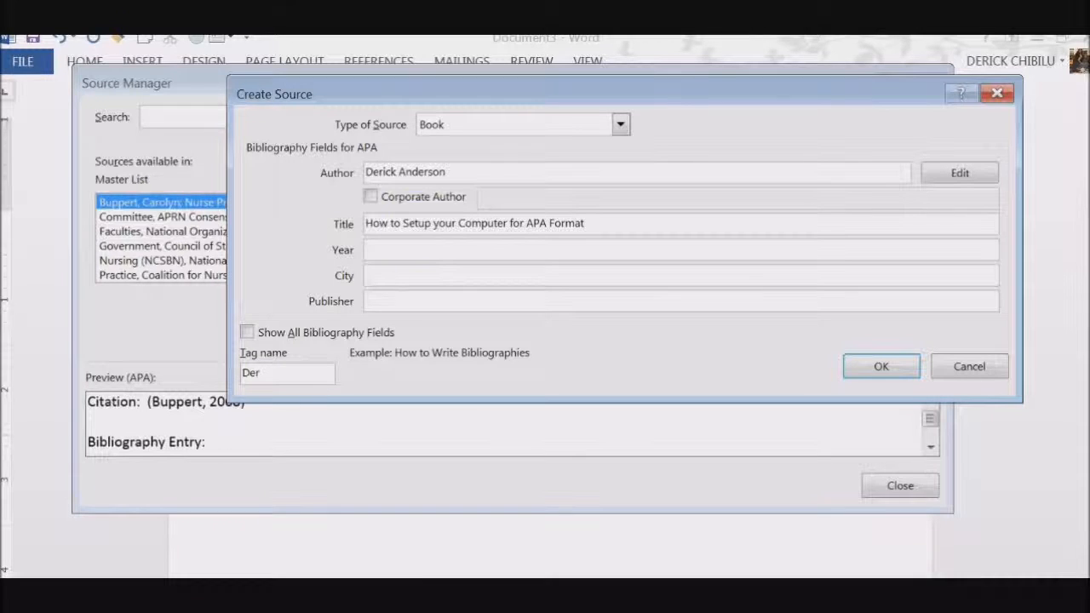
Step: Fill in year 2015, city Houston TX and publisher McGraw, then save the source
click(384, 250)
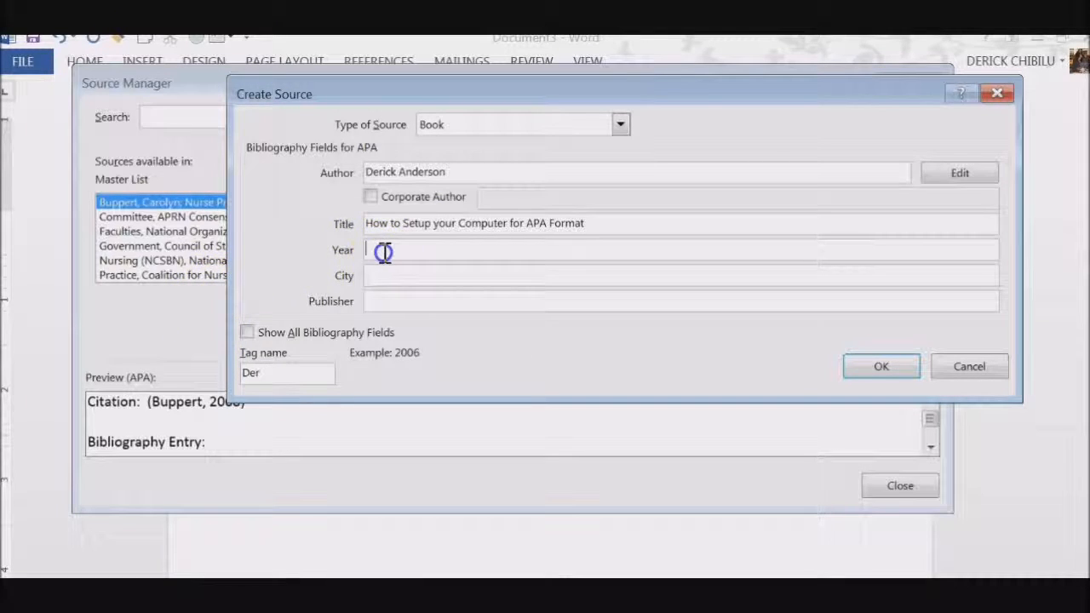
text(2015)
click(392, 275)
text(Houston TX)
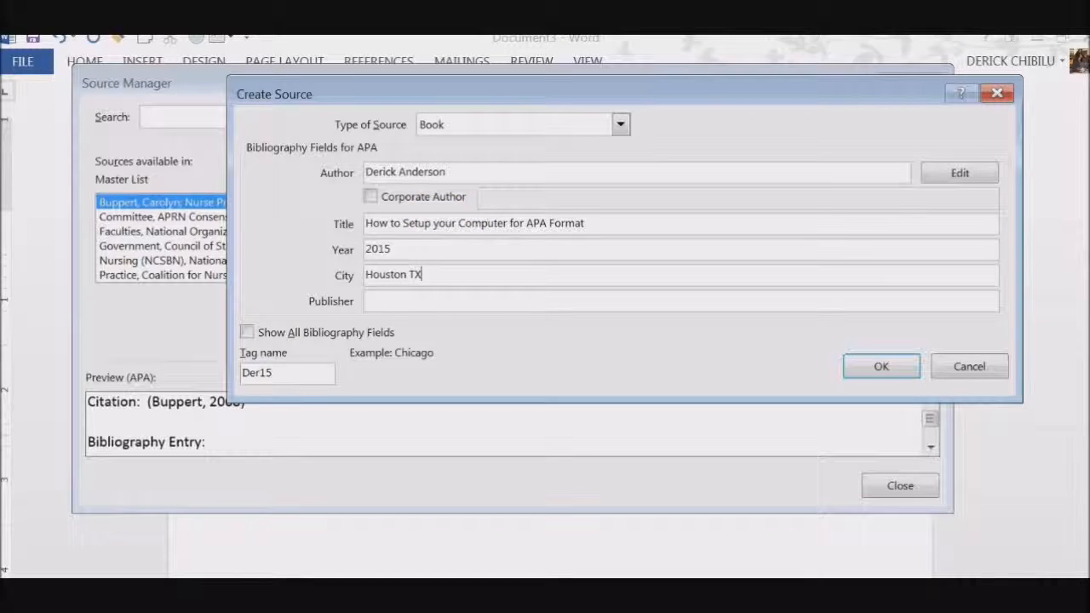
click(384, 304)
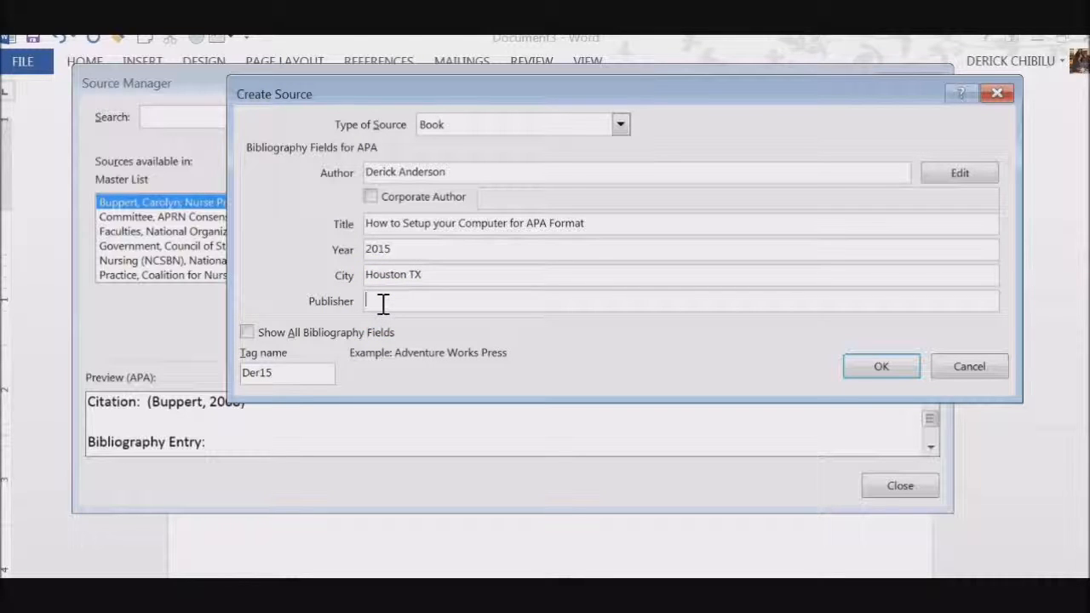
text(TimMcGraw)
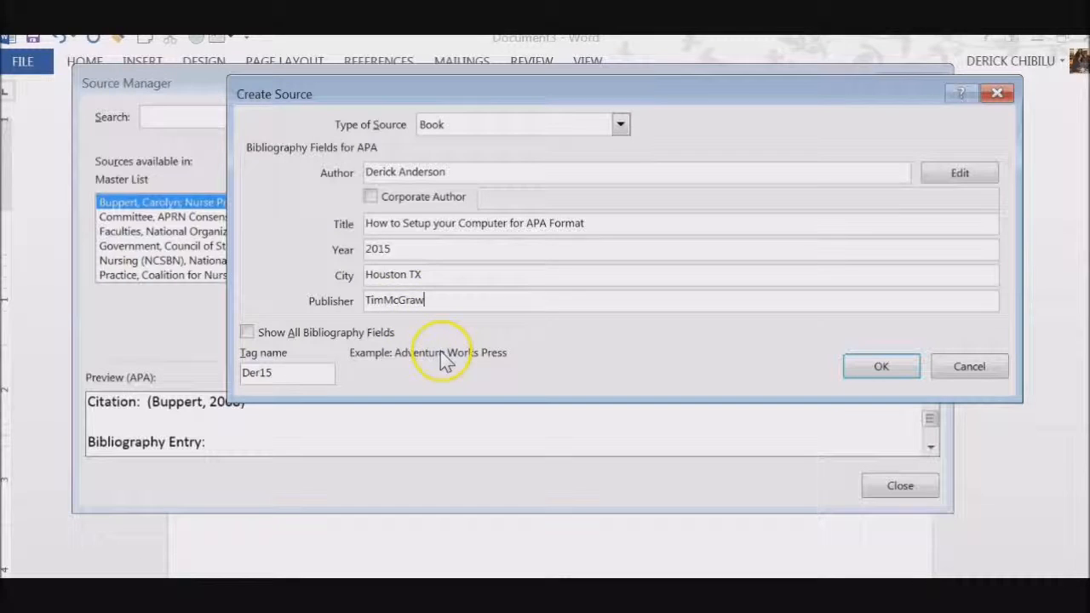
click(383, 301)
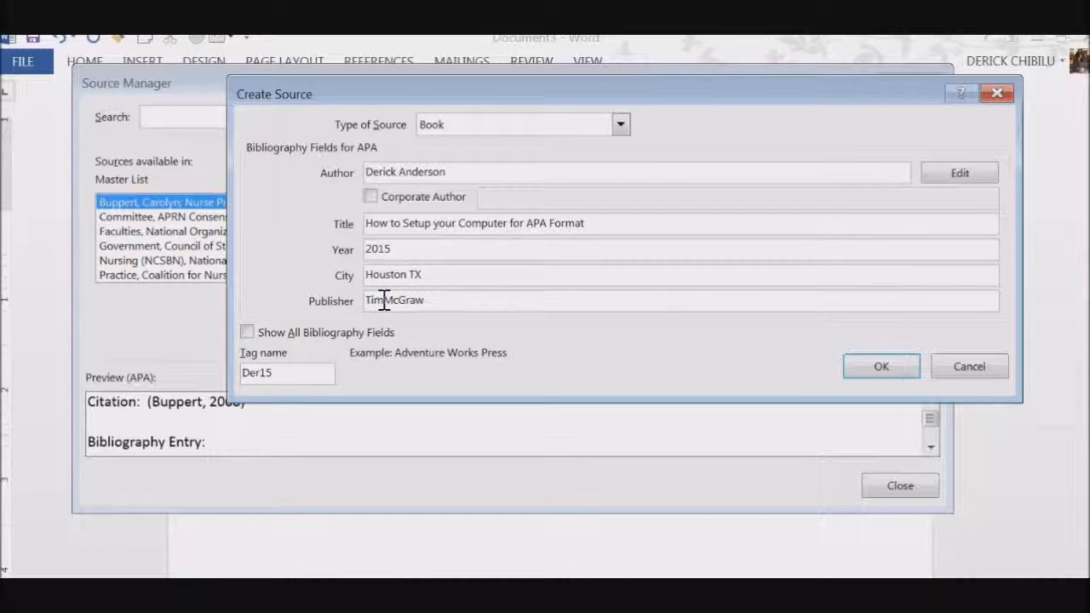
key(BackSpace)
key(BackSpace)
key(BackSpace)
key(BackSpace)
click(881, 368)
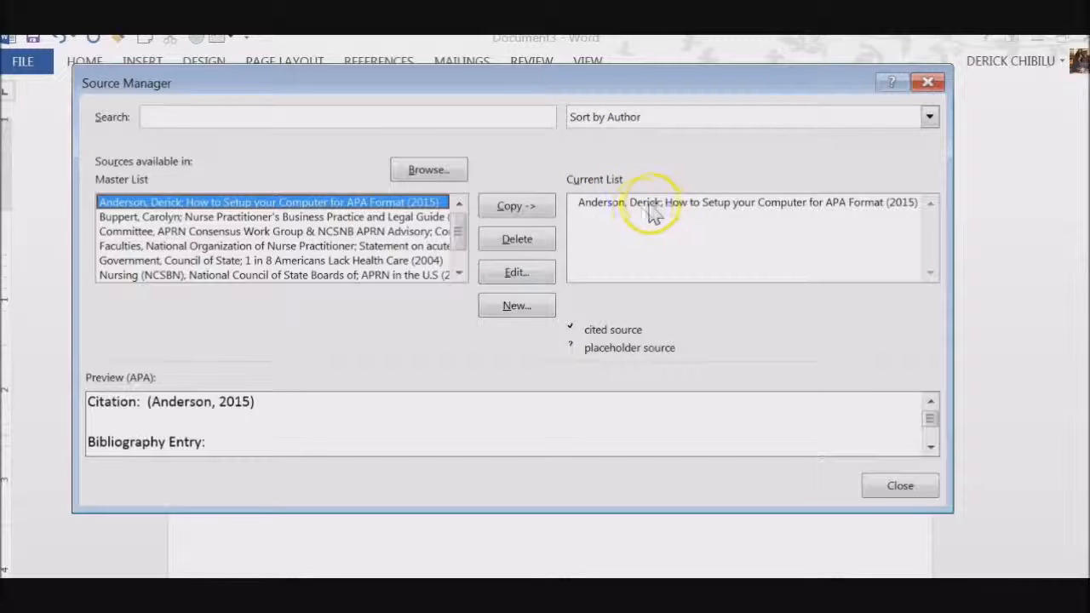
Step: Copy the nurse practitioner business guide and Committee APRN consensus sources to the Current List
click(265, 219)
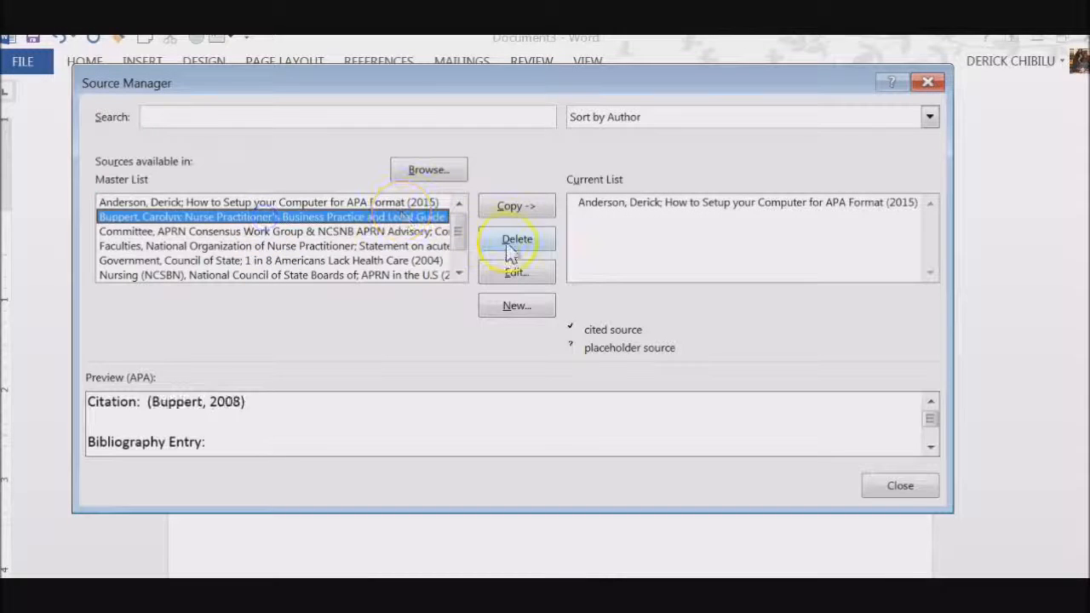
click(520, 205)
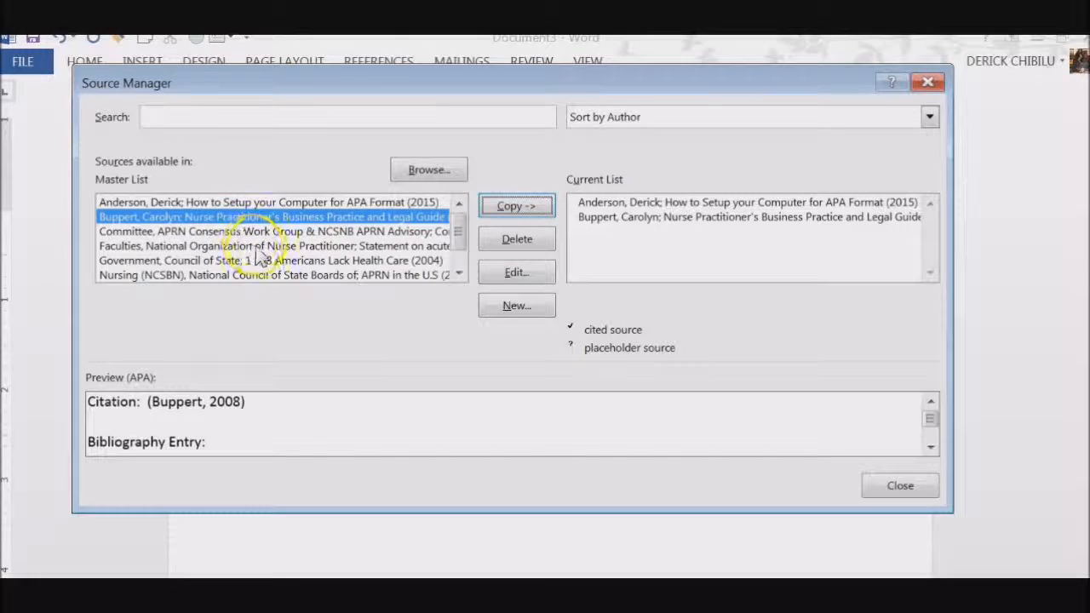
click(213, 231)
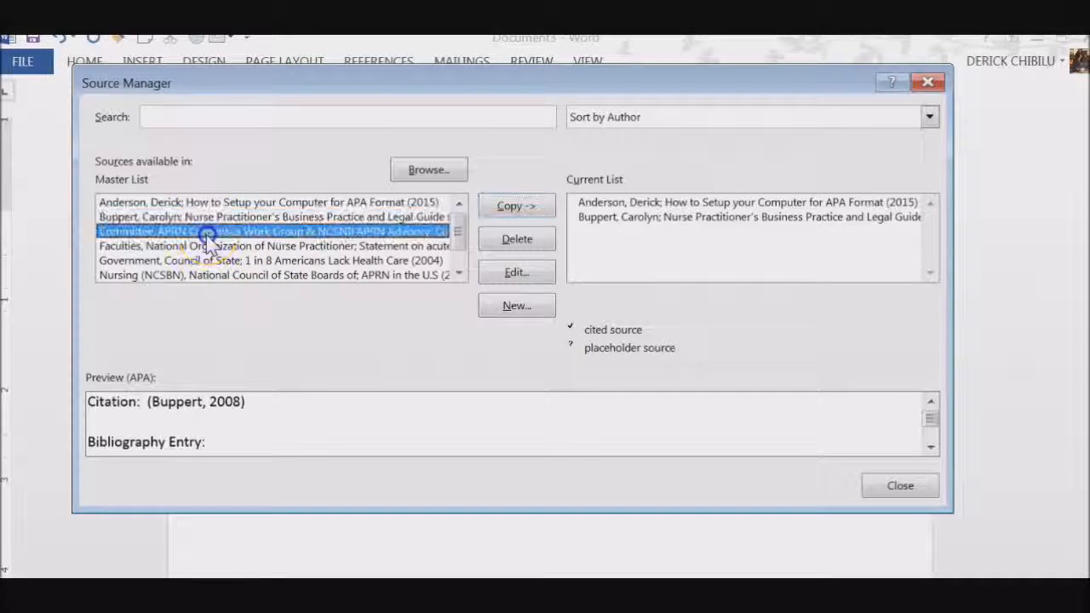
click(516, 213)
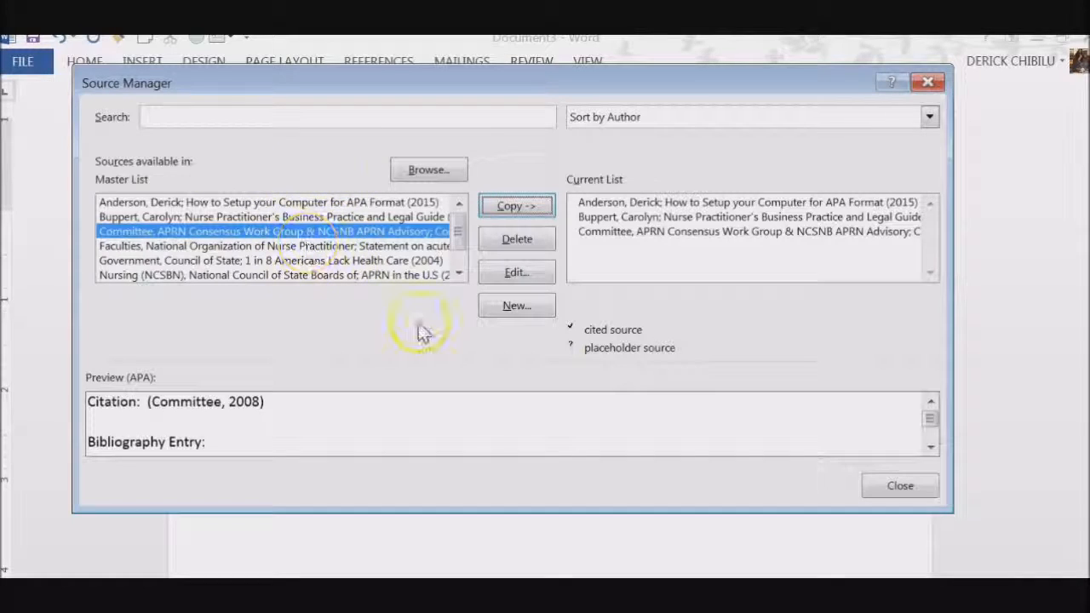
Step: Copy the Government and Nursing (NCSBN) sources to the Current List and close Source Manager
shift+click(287, 247)
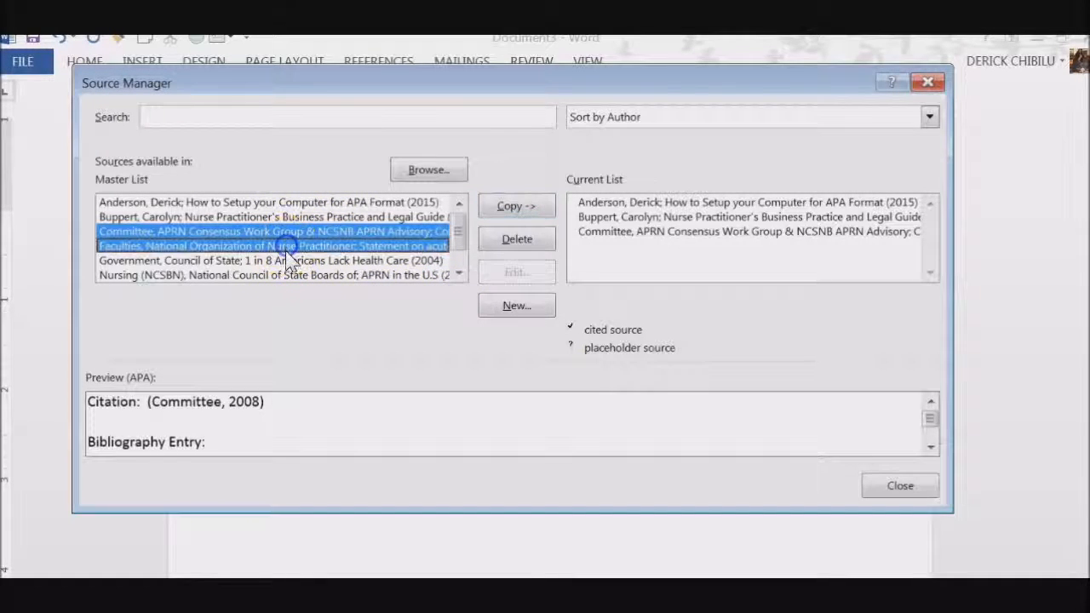
shift+click(287, 258)
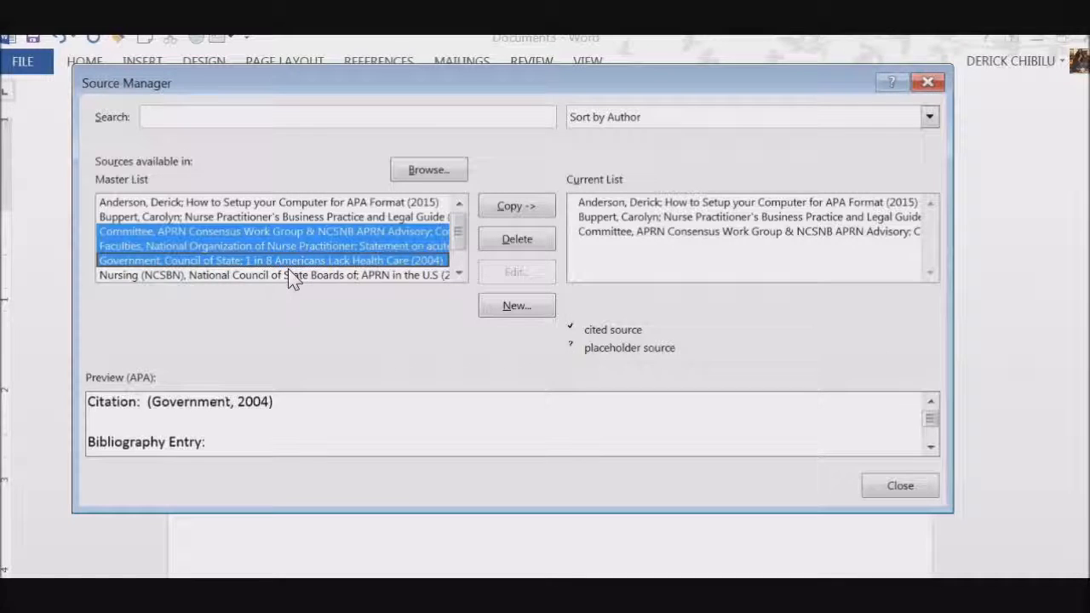
ctrl+click(288, 270)
ctrl+click(288, 270)
ctrl+click(289, 260)
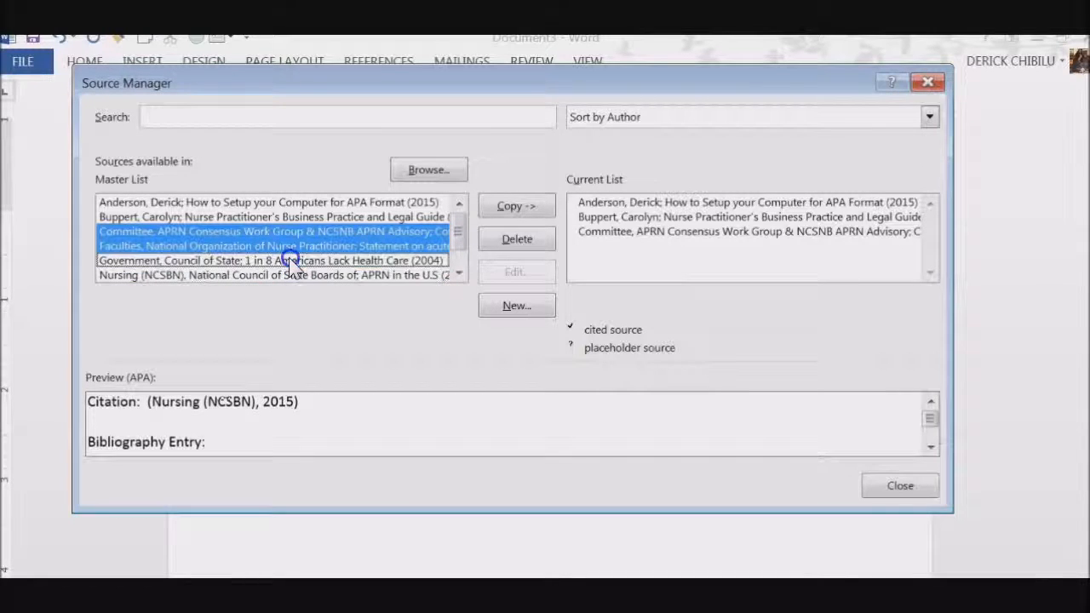
ctrl+click(286, 246)
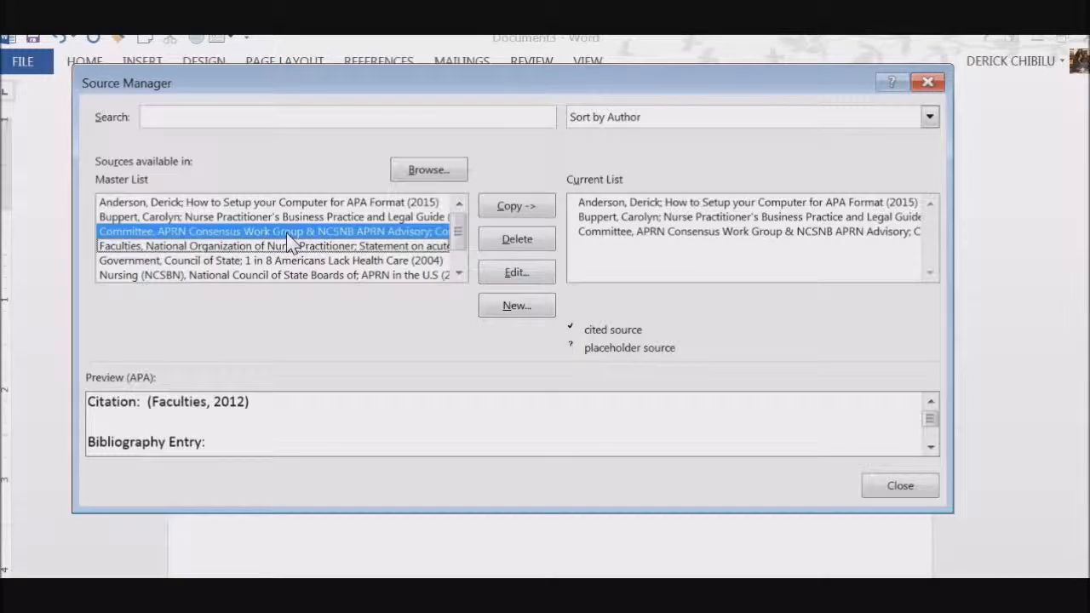
ctrl+click(286, 233)
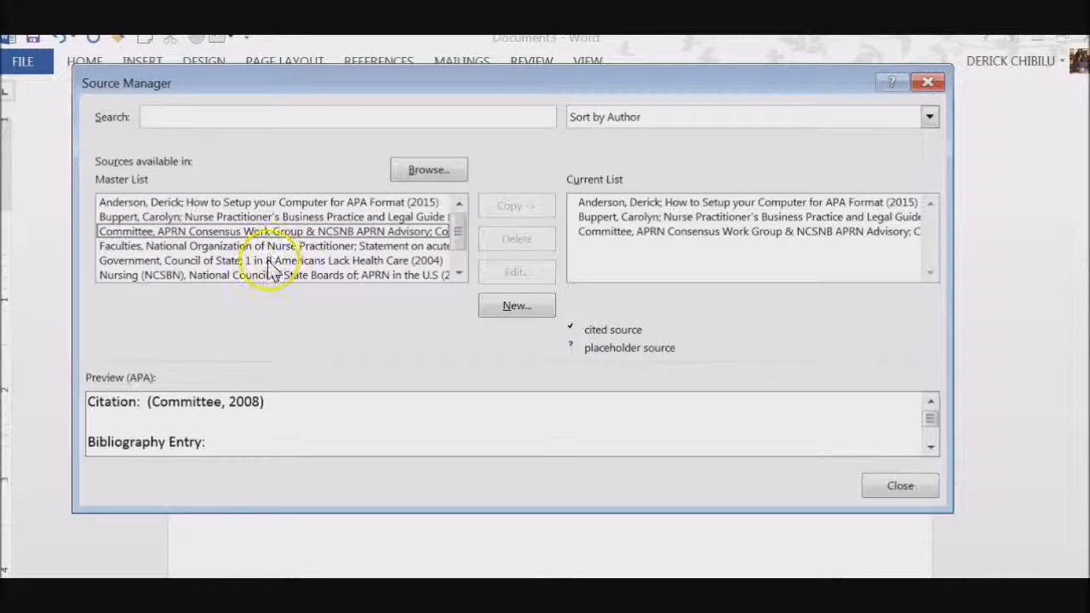
click(268, 260)
ctrl+click(267, 274)
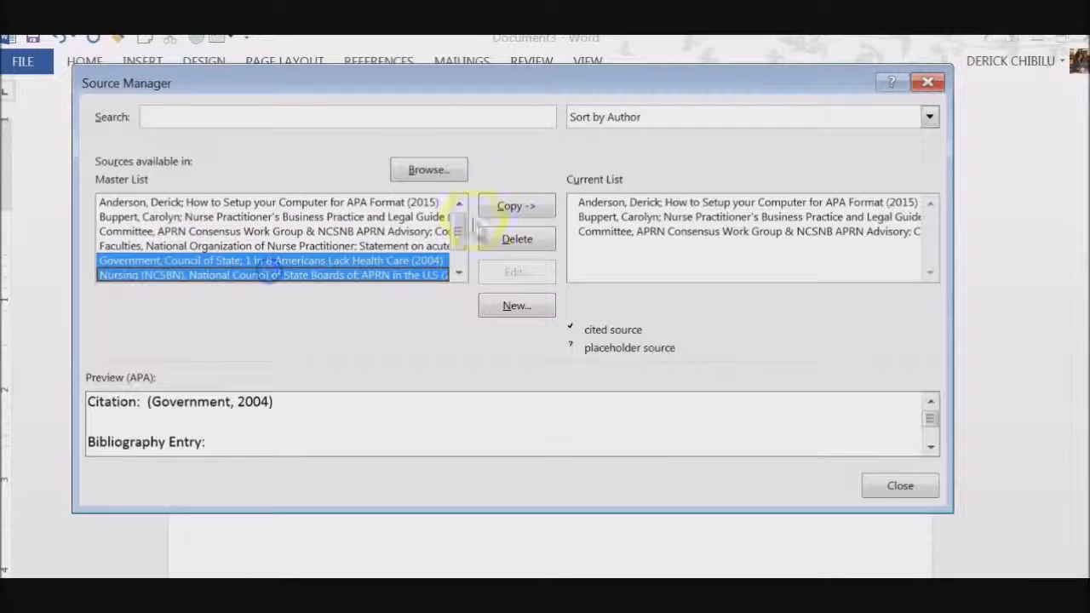
click(519, 205)
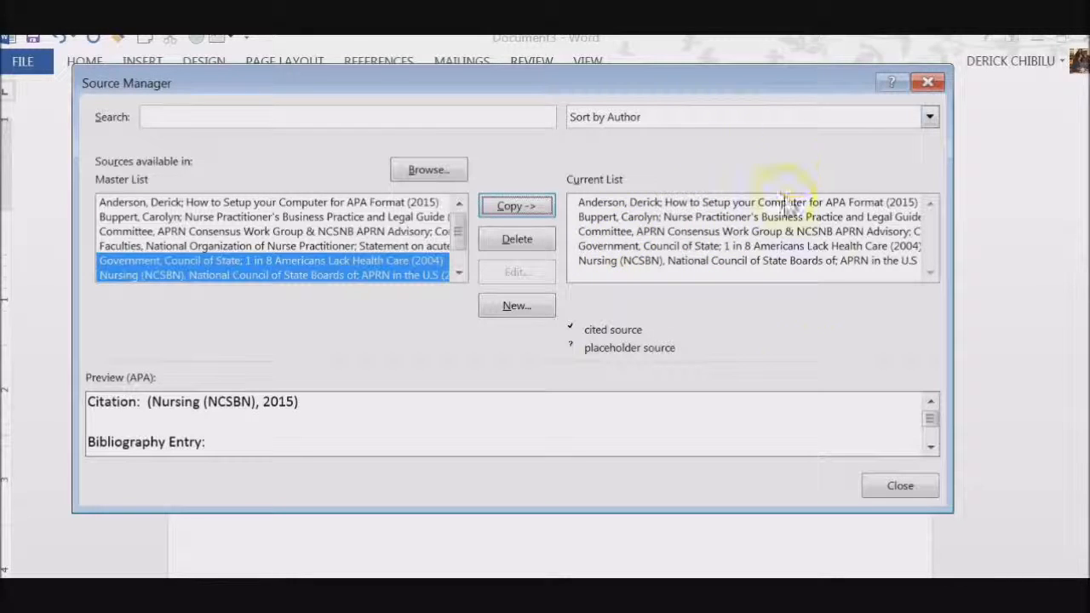
click(901, 486)
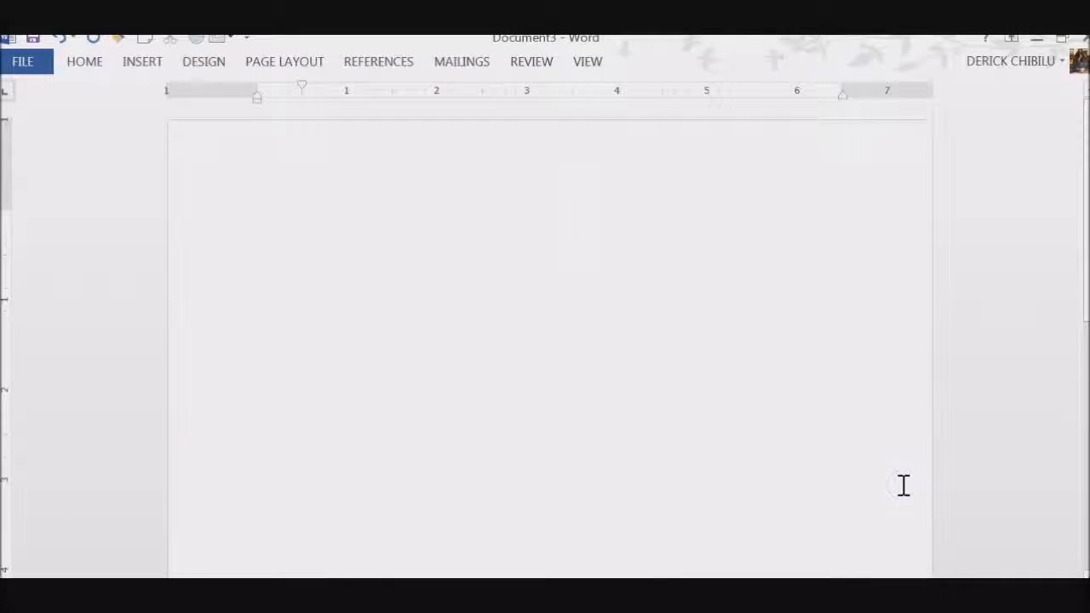